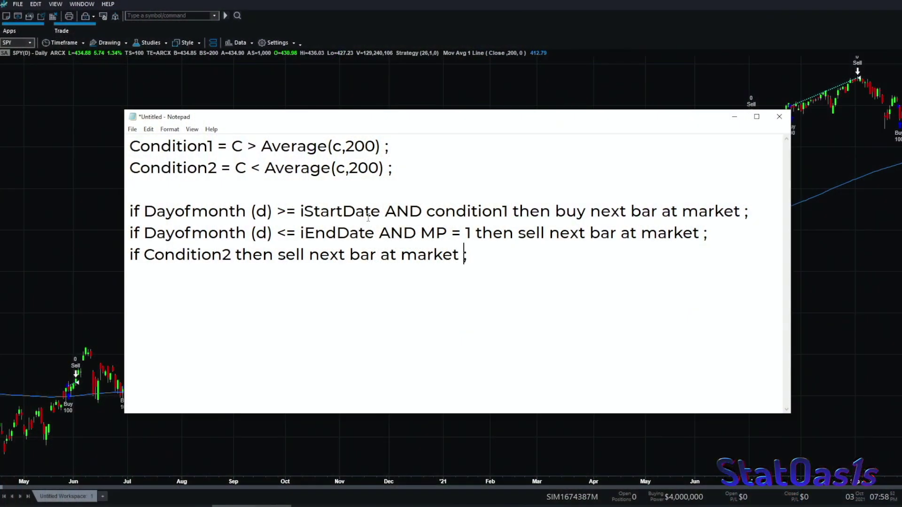
Examine the iStartDate and Condition1 buy rule, the iEndDate sell rule and the Condition2 sell line in the strategy notes
left_click_drag(381, 212, 301, 207)
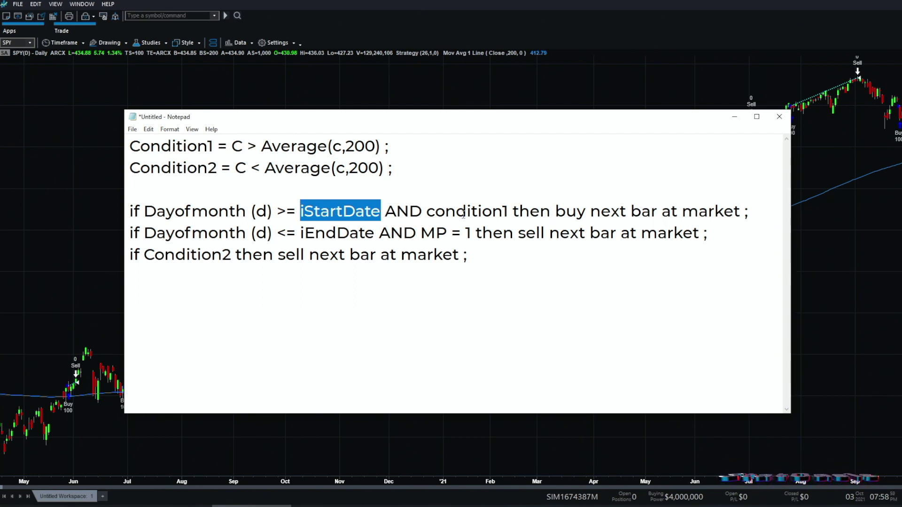
left_click_drag(508, 212, 434, 213)
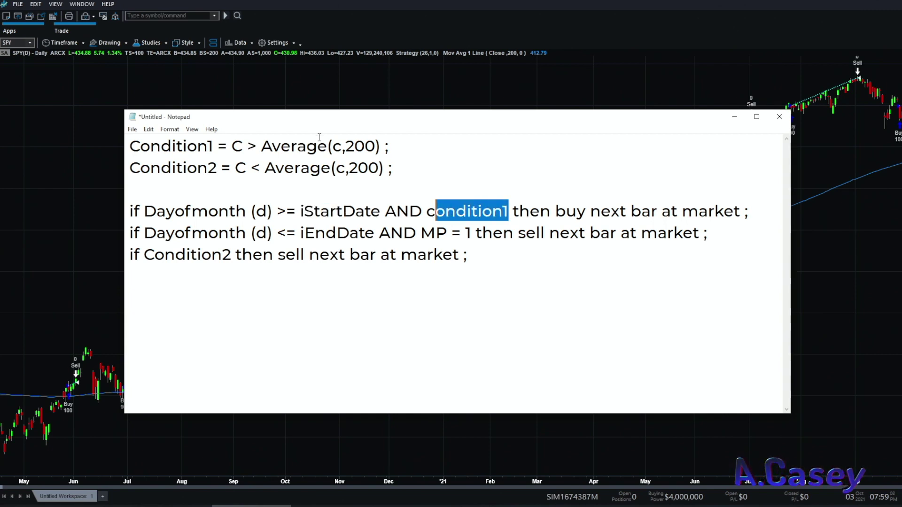
left_click_drag(389, 147, 234, 147)
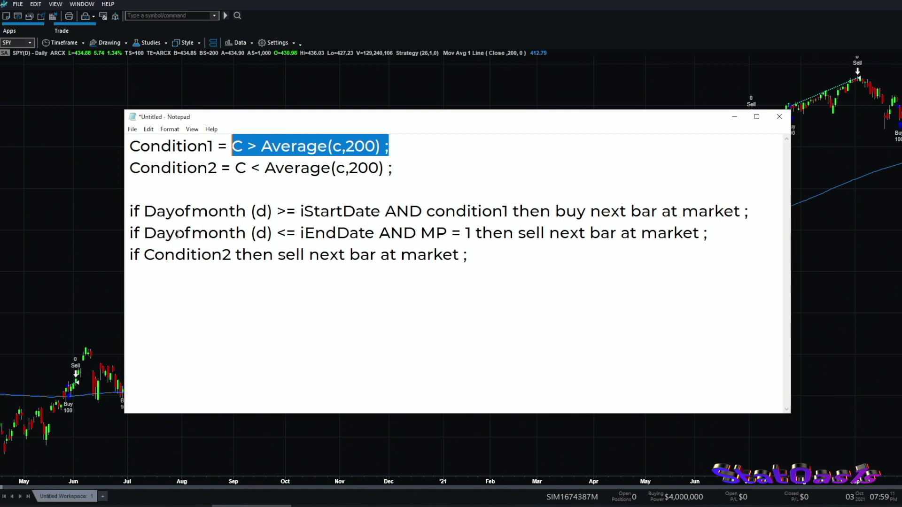
left_click_drag(374, 234, 301, 233)
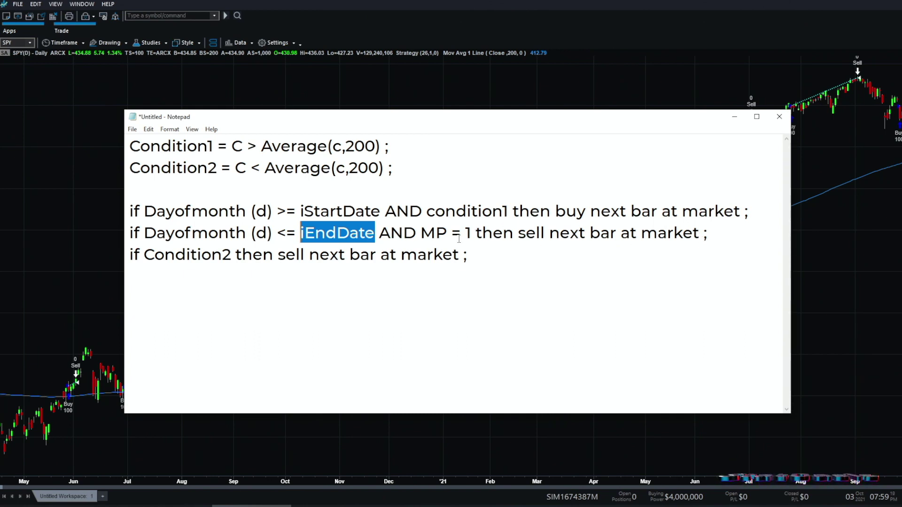
left_click(469, 253)
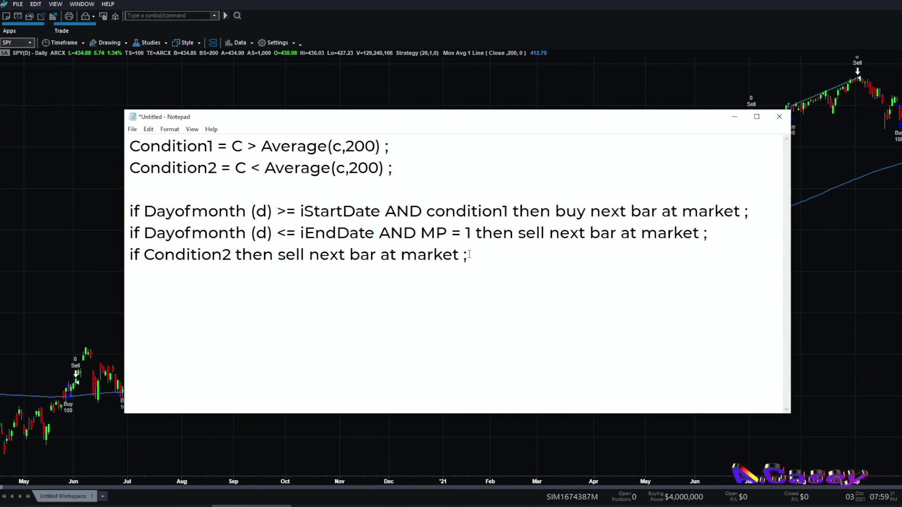
left_click_drag(469, 254, 131, 254)
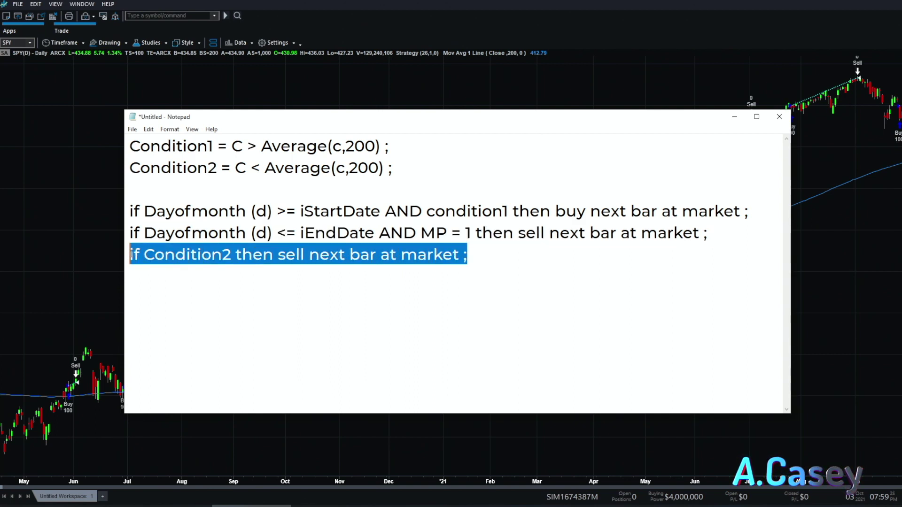
left_click(301, 168)
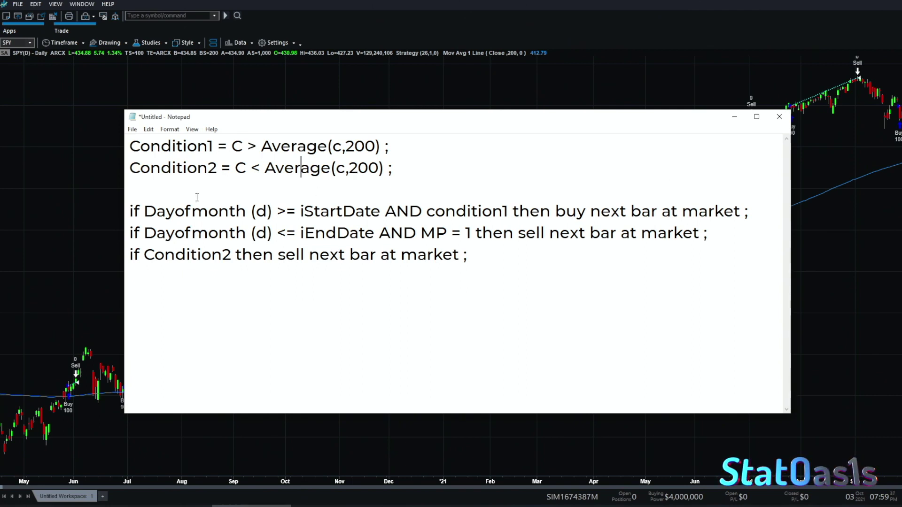
Switch to TradeStation and set the SPY daily chart's first date to 01/01/1991
key("alt+Tab")
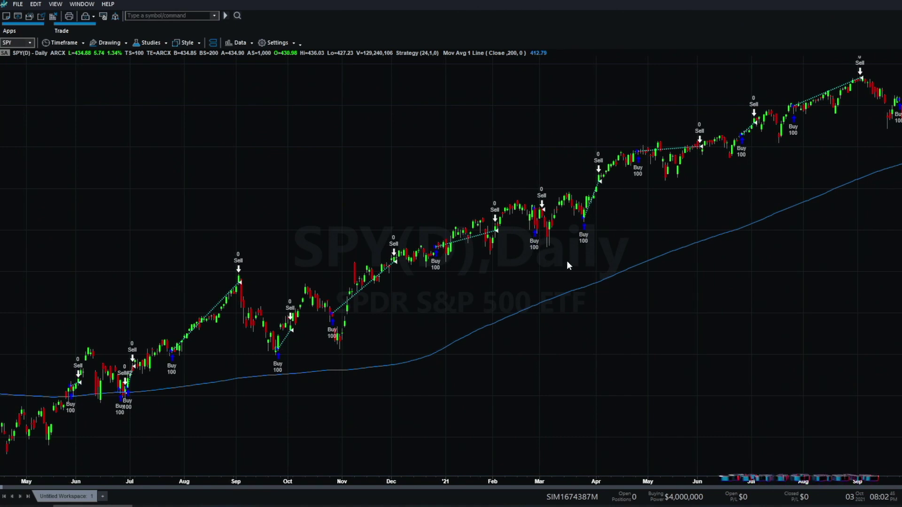
left_click(237, 42)
left_click(241, 68)
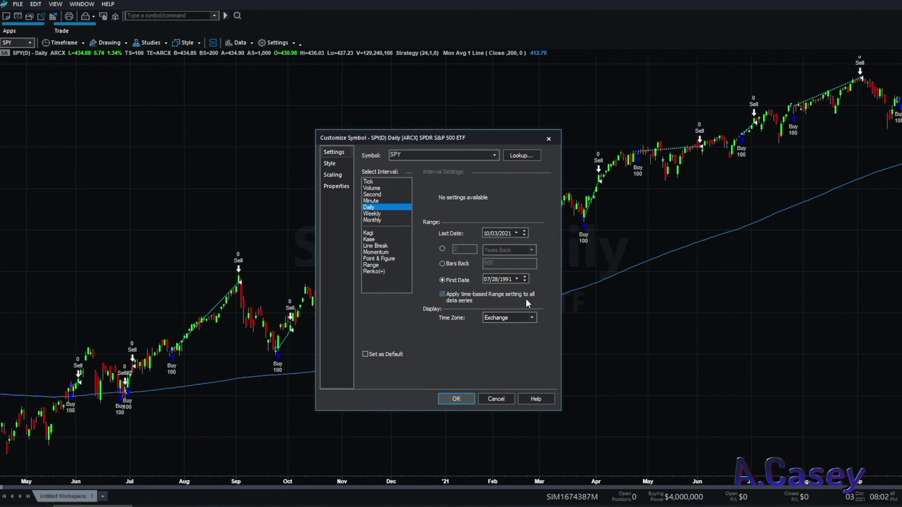
left_click(485, 281)
type("011")
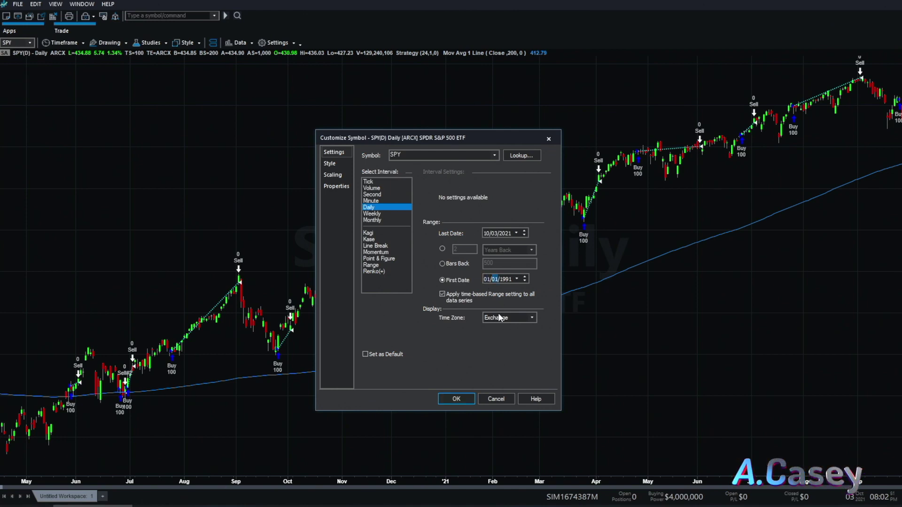
left_click(456, 398)
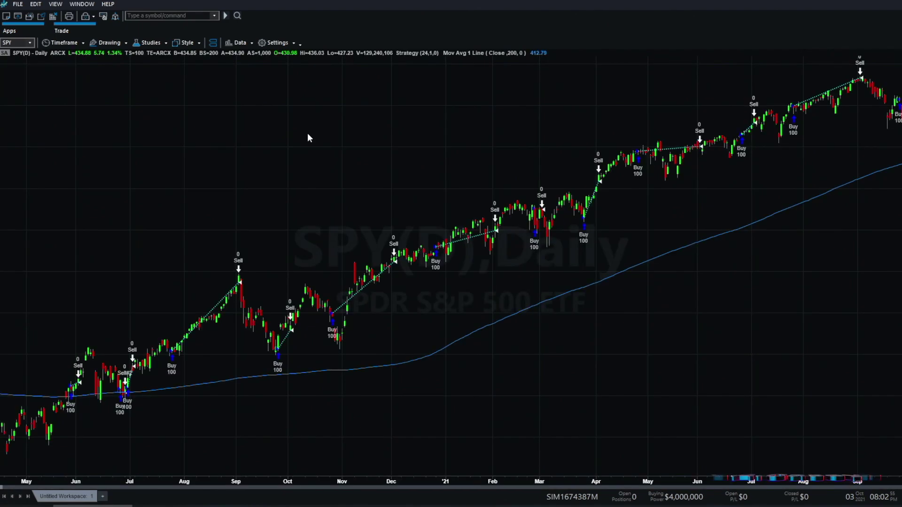
Set the End of Month strategy's iEndDate to optimize from 1 to 3 in increments of 1 and run the optimization
left_click(151, 42)
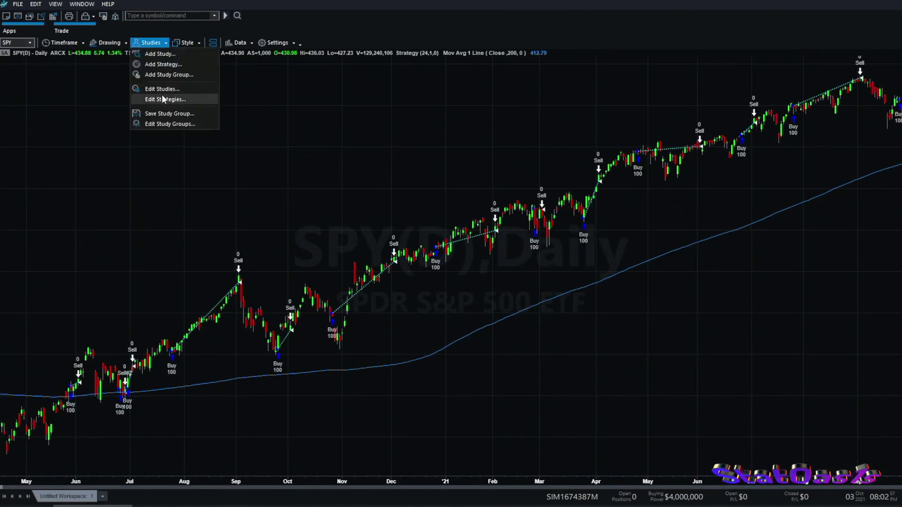
left_click(161, 94)
left_click(694, 227)
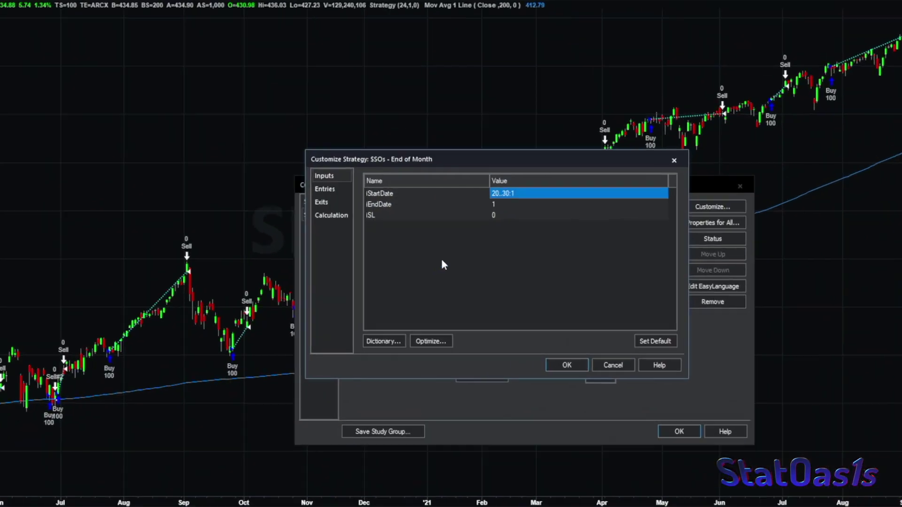
left_click(465, 102)
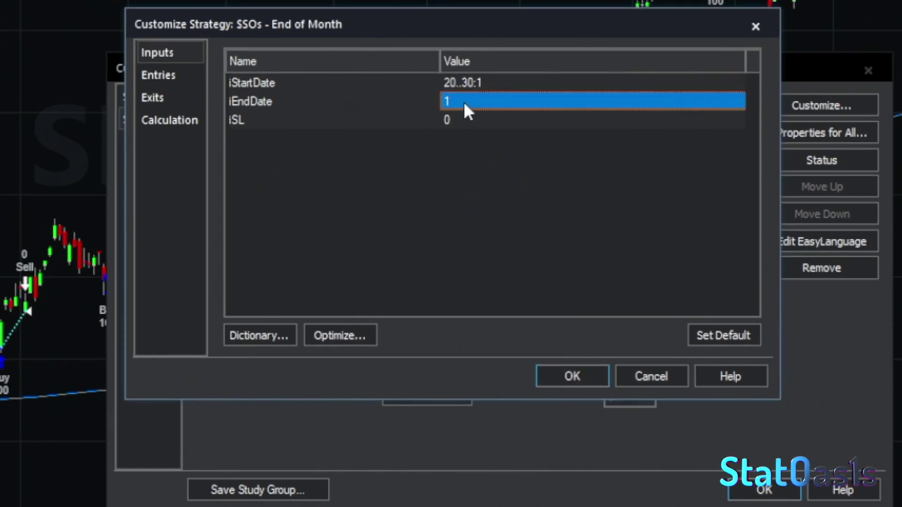
left_click(341, 336)
left_click(394, 193)
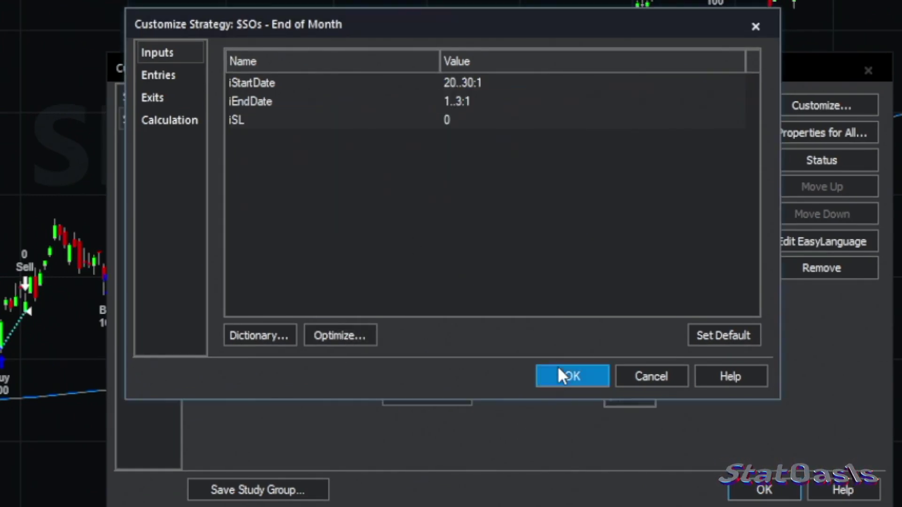
left_click(564, 376)
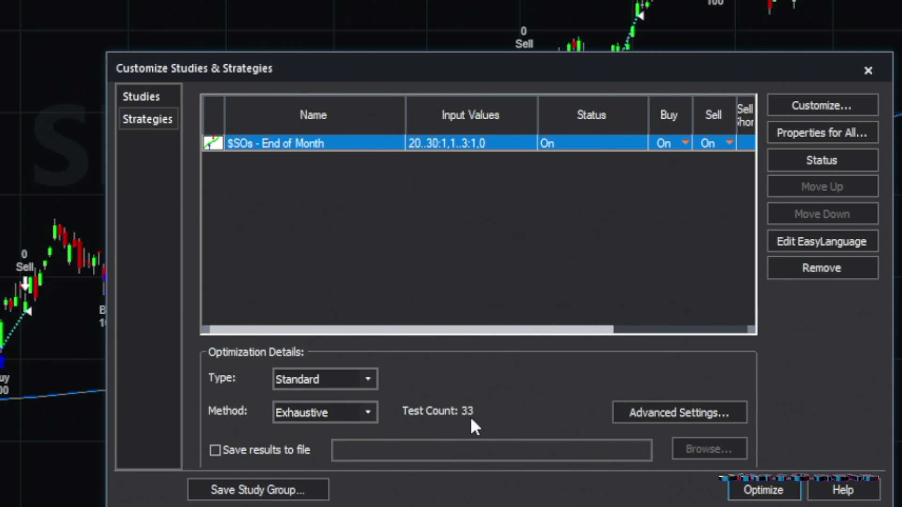
left_click(758, 491)
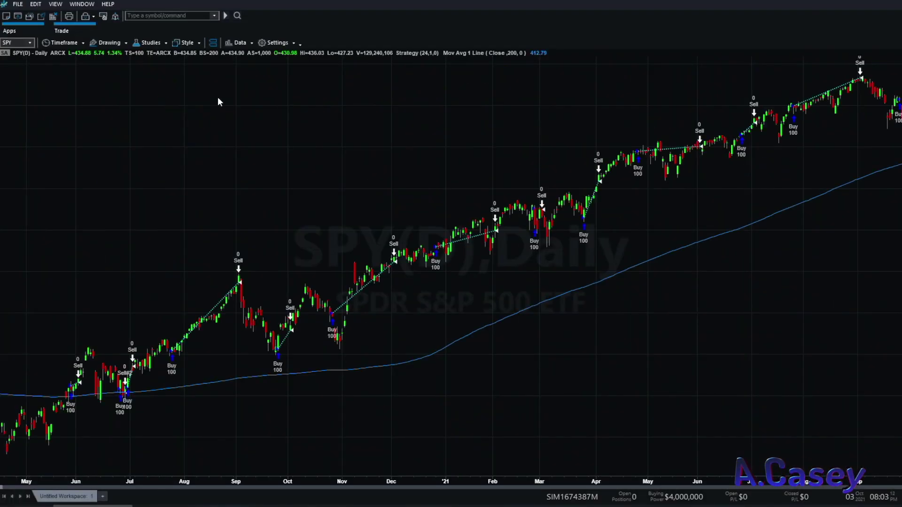
Open the strategy optimization report and sort its results by test number and by net profit
left_click(230, 42)
left_click(238, 87)
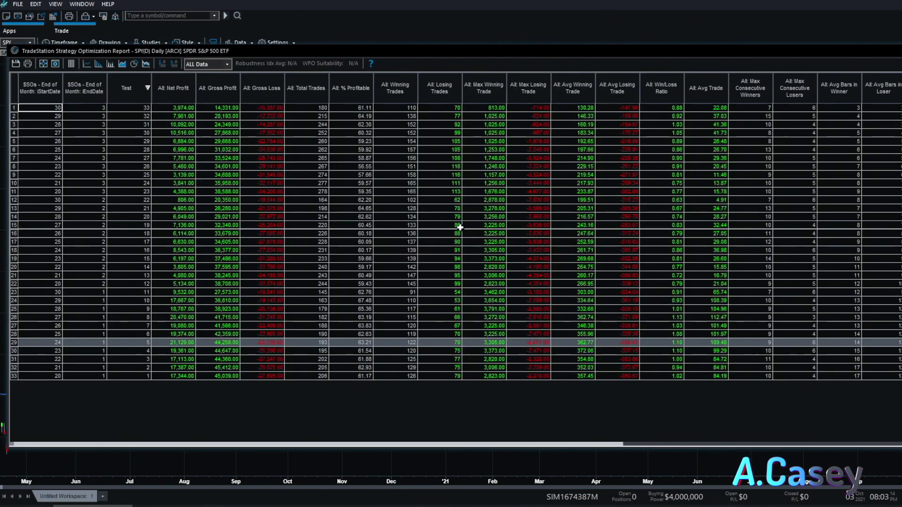
left_click(123, 87)
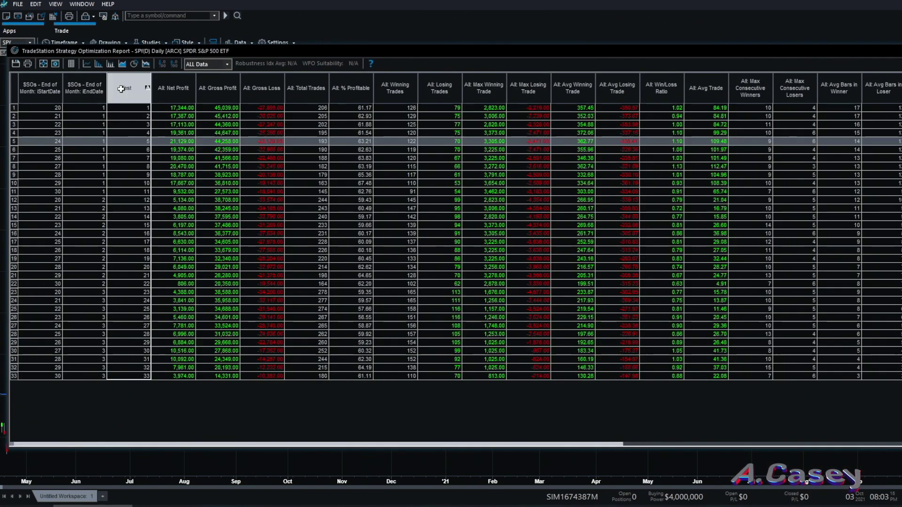
left_click(188, 88)
left_click(98, 63)
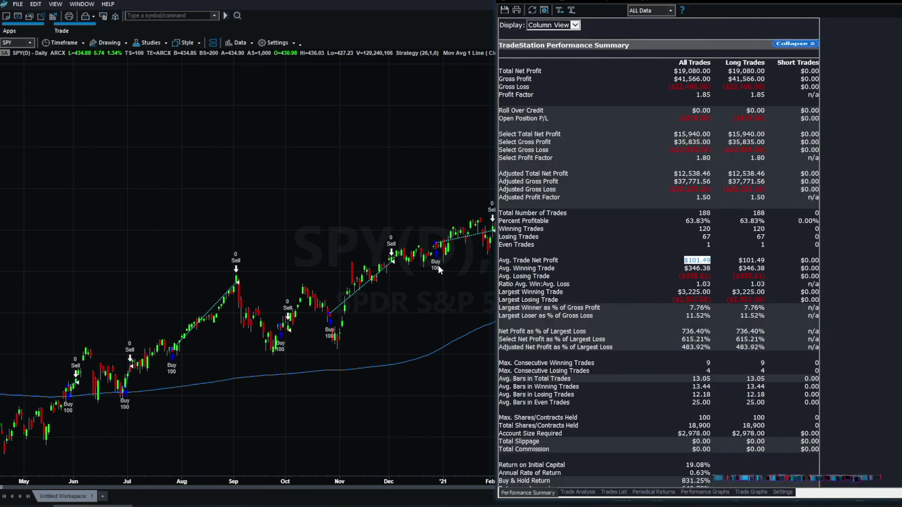
Examine the average trade net profit in the performance summary and the annual periodical returns
left_click(697, 261)
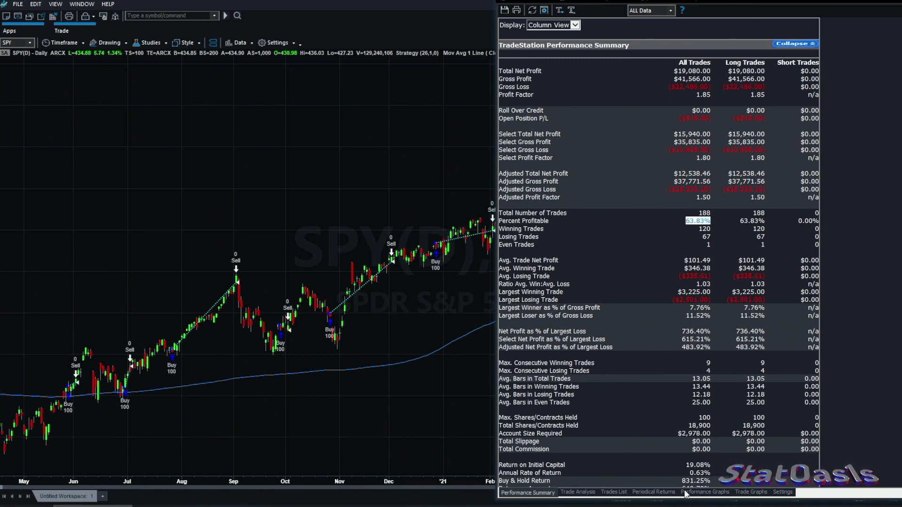
left_click(654, 493)
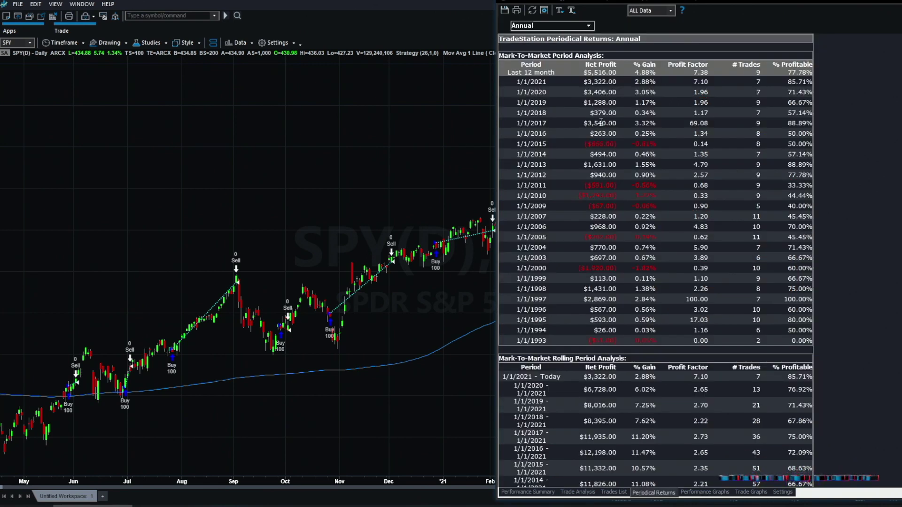
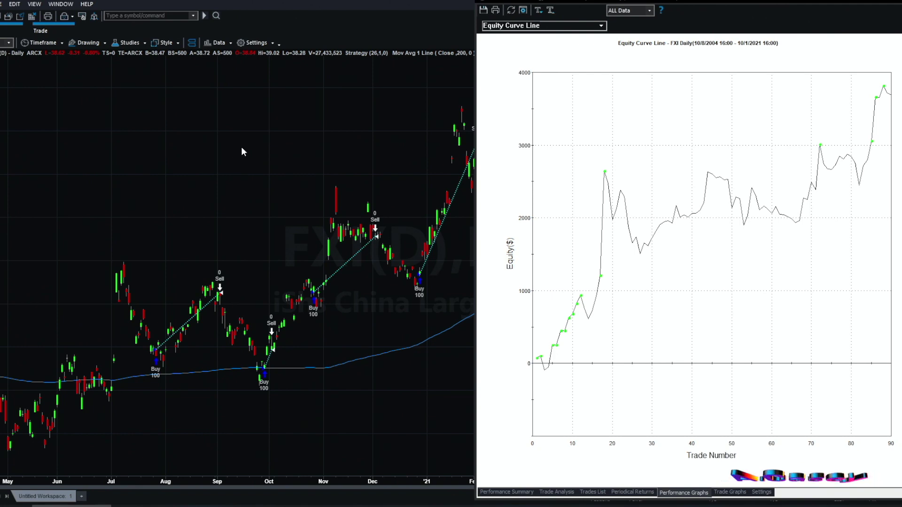
Switch the chart symbol to VGT, EURJPY and EURCHF in turn to compare the strategy's equity curves
type("FXI")
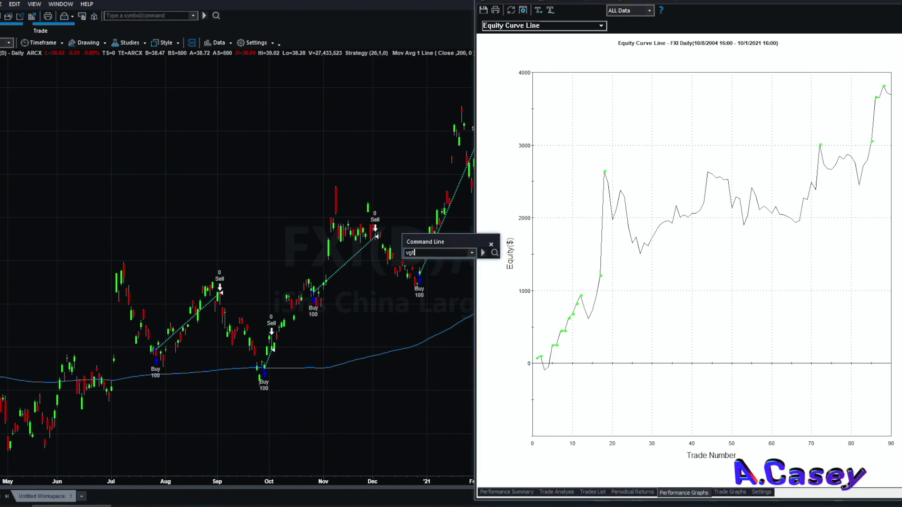
key("Return")
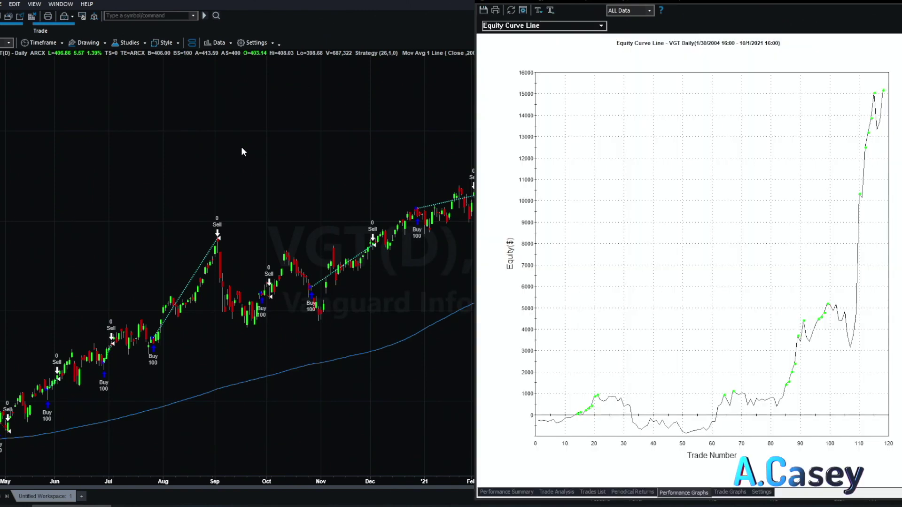
type("GBPUSD")
key("Return")
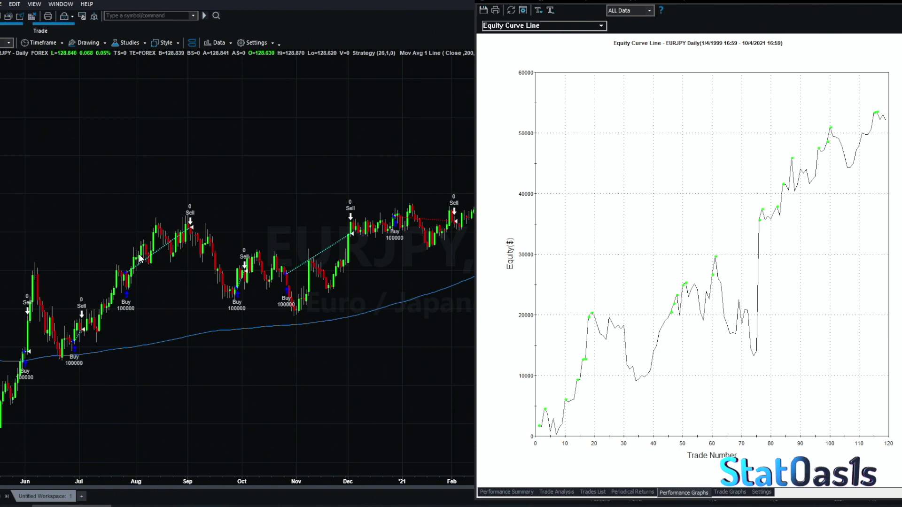
type("EURCHF")
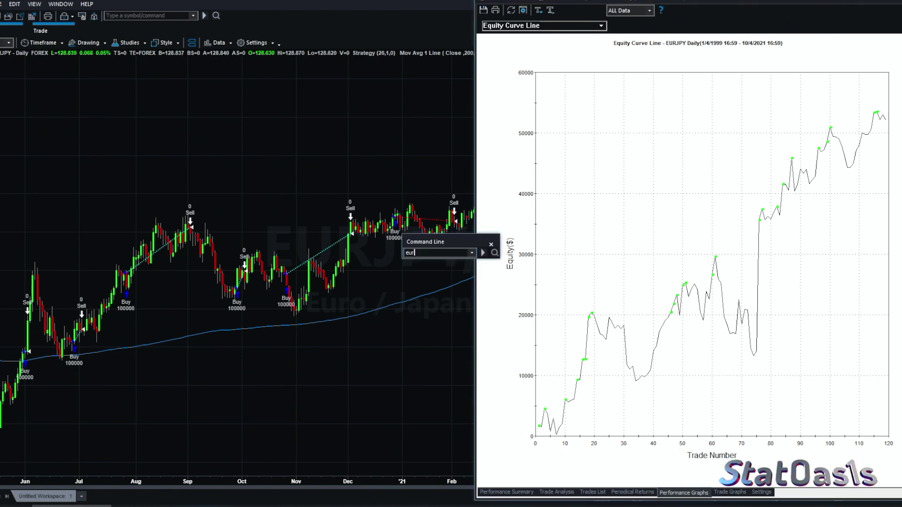
key("Return")
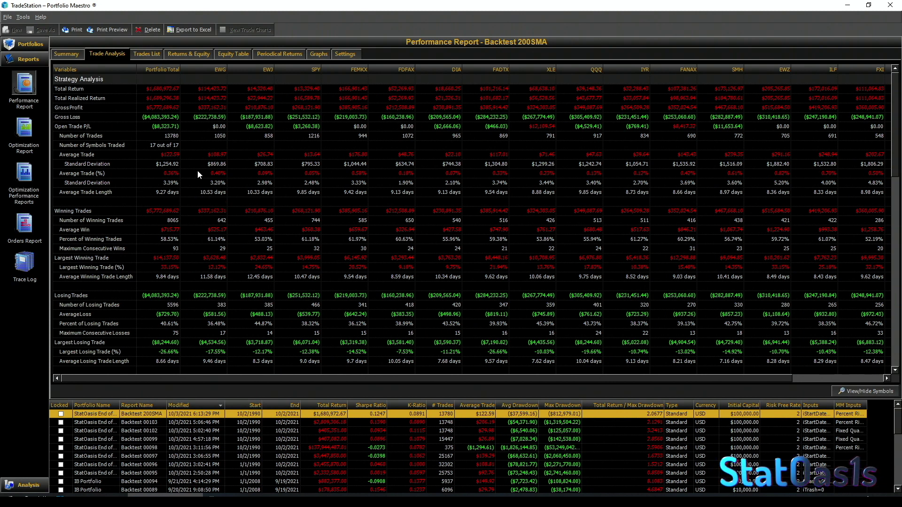
Browse the trades list of the Backtest 200SMA report in Portfolio Maestro to examine the trade quantities
left_click(151, 54)
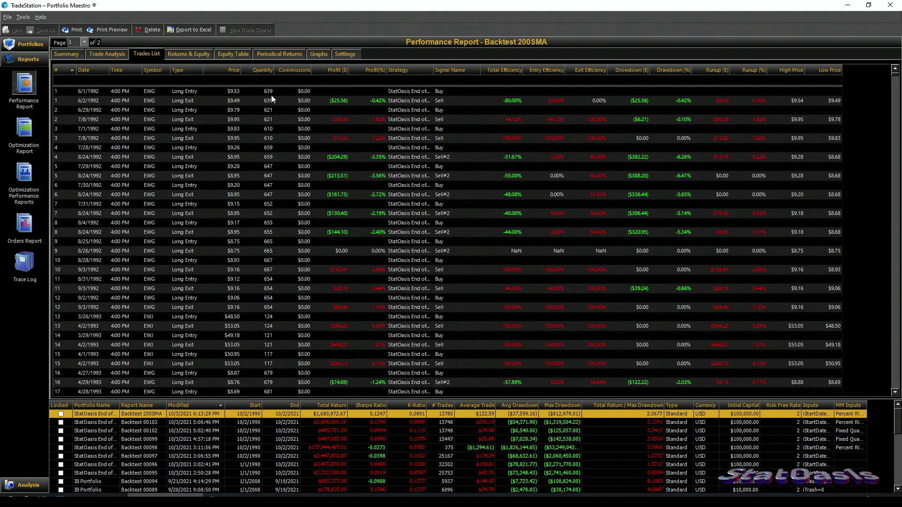
scroll(269, 241, "down", 20)
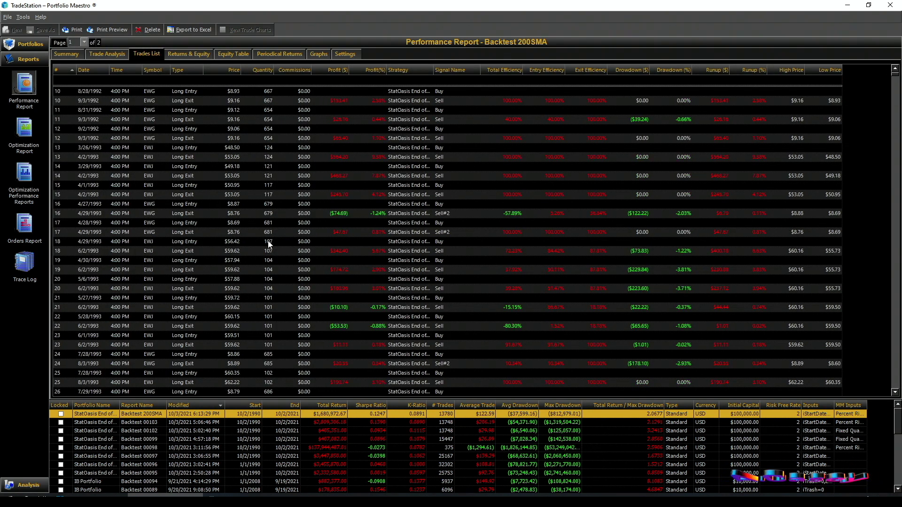
scroll(270, 260, "up", 18)
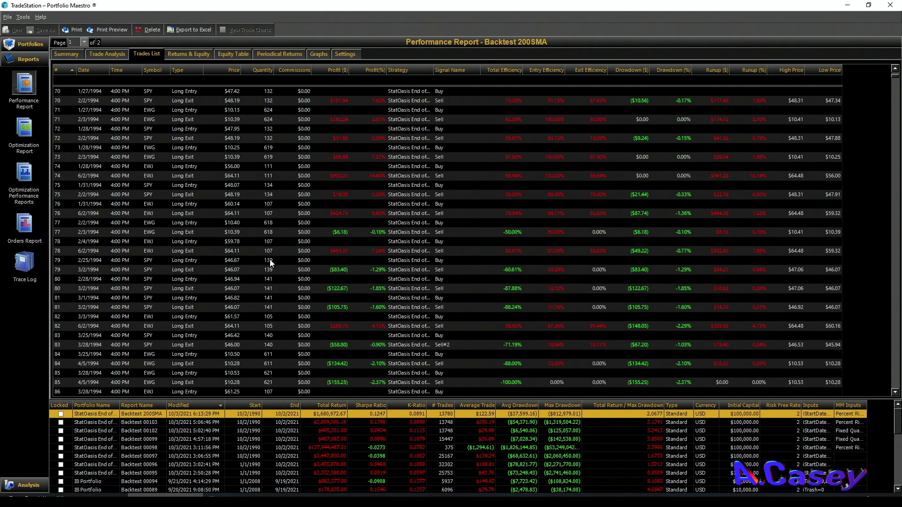
Compare the trade analysis statistics across all symbols in the Backtest 200SMA portfolio
left_click(115, 53)
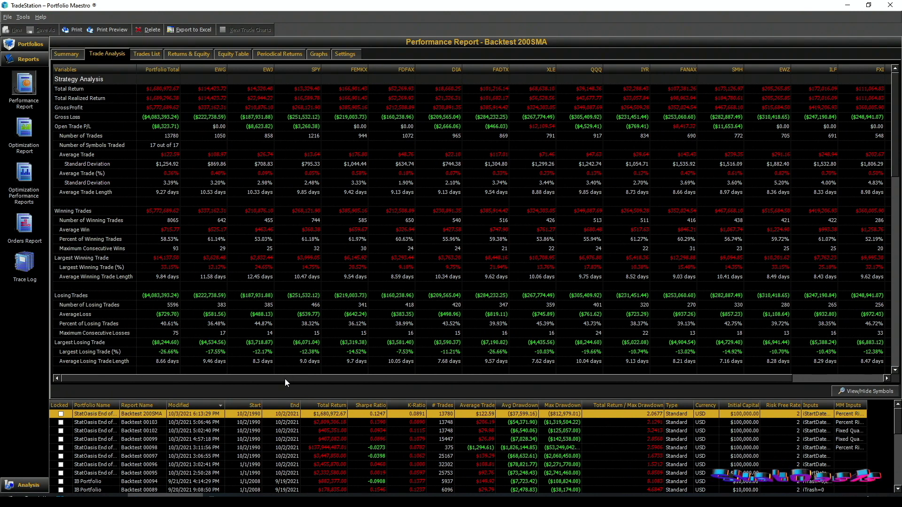
left_click_drag(285, 379, 405, 382)
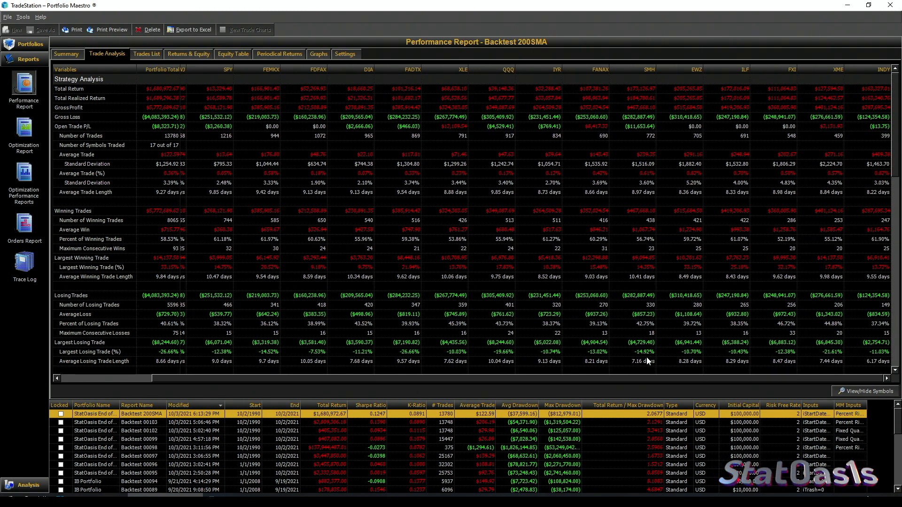
left_click_drag(610, 376, 464, 379)
View the portfolio's equity curve and examine its annual periodical returns for 2006, 2007 and 2021
left_click(322, 53)
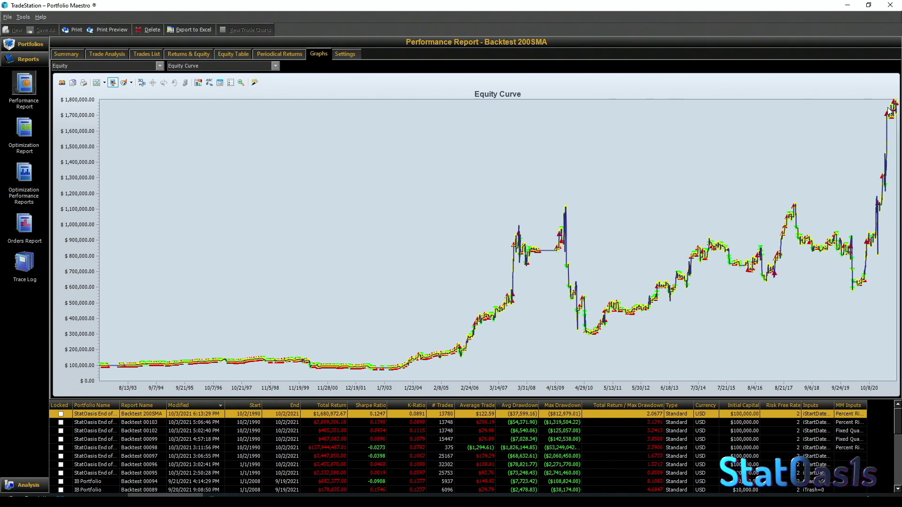
left_click(280, 54)
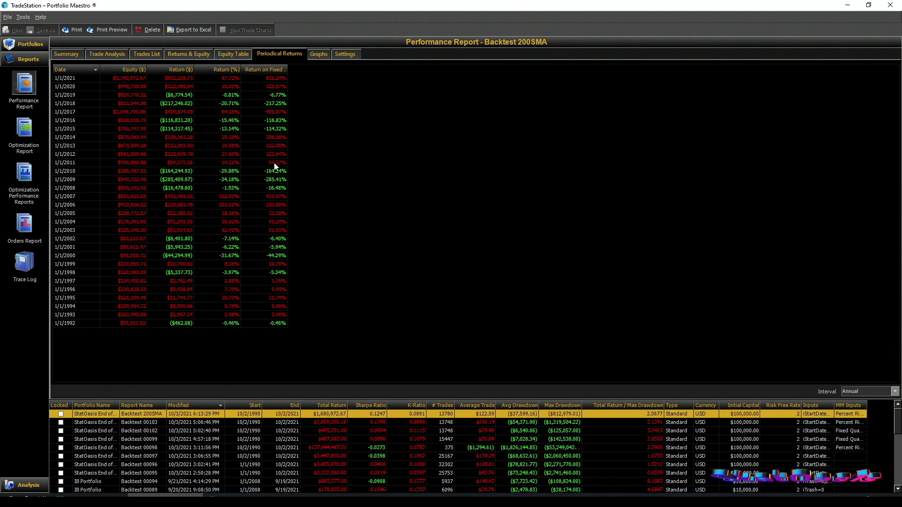
left_click(212, 203)
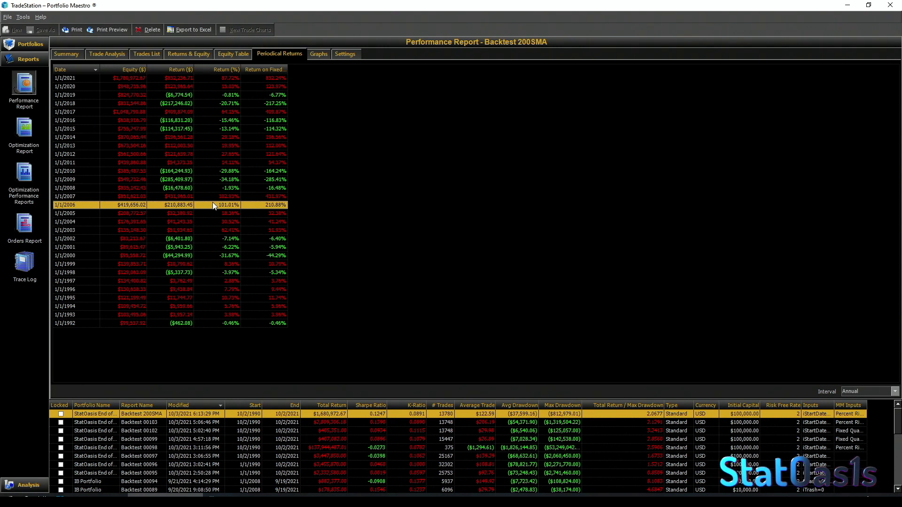
left_click(212, 198)
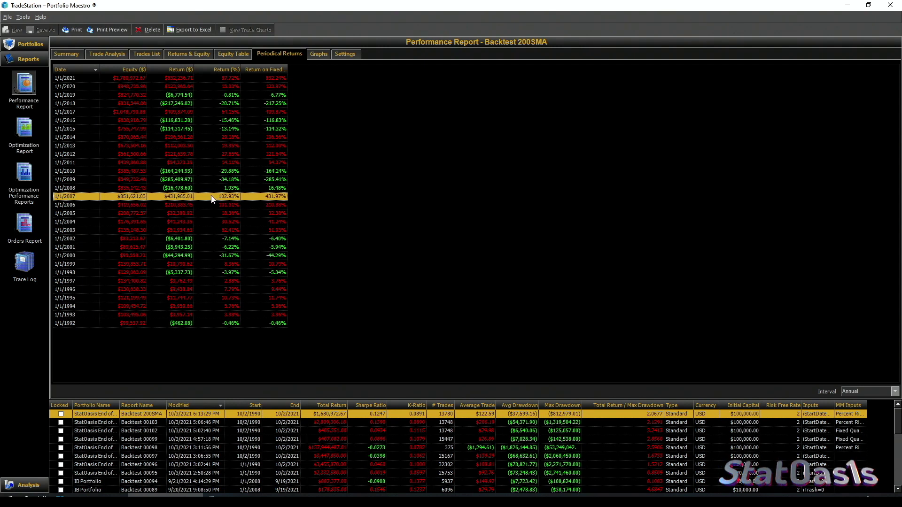
left_click(212, 78)
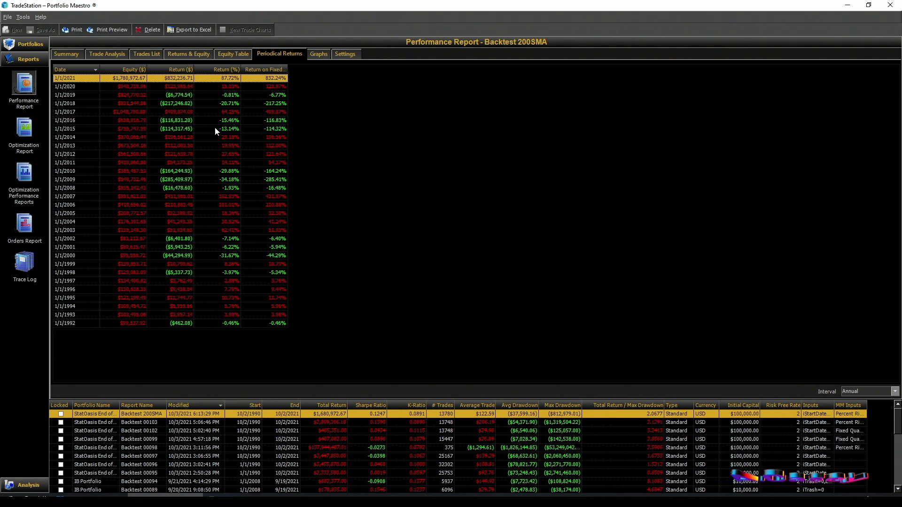